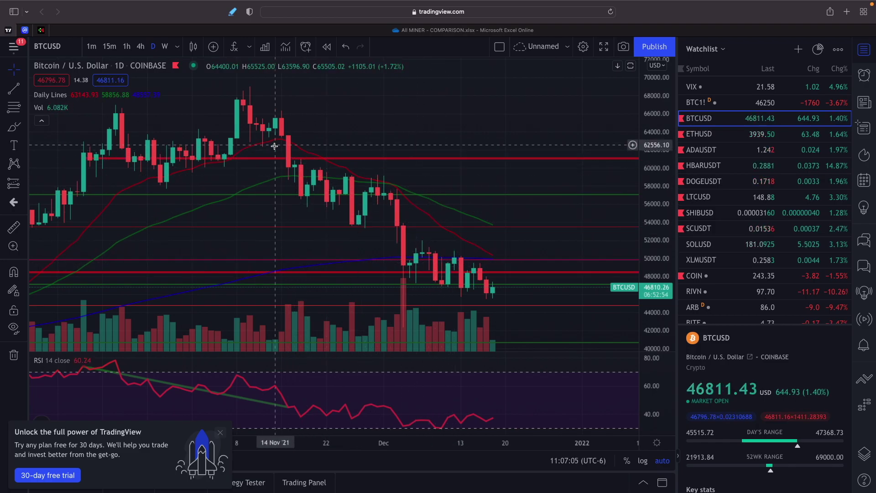
Step: Measure Bitcoin's move from the 10 Nov high to 18 Dec, then clear the measurement
left_click(13, 227)
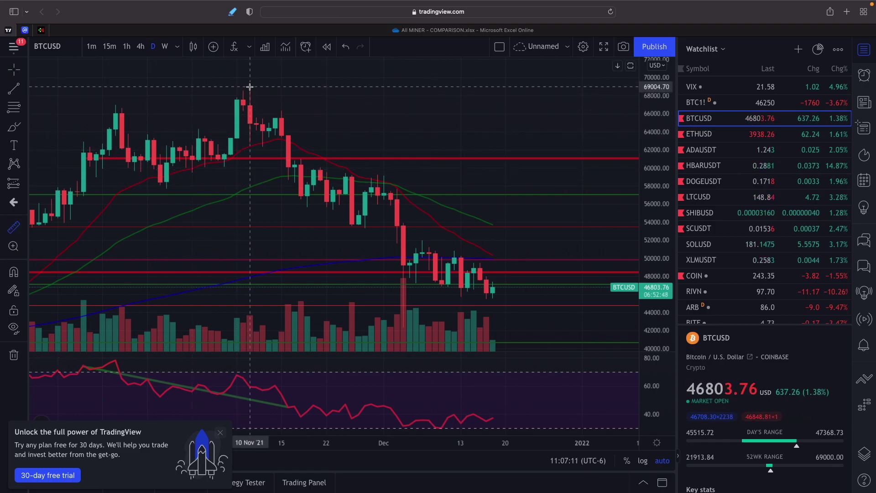
left_click(250, 87)
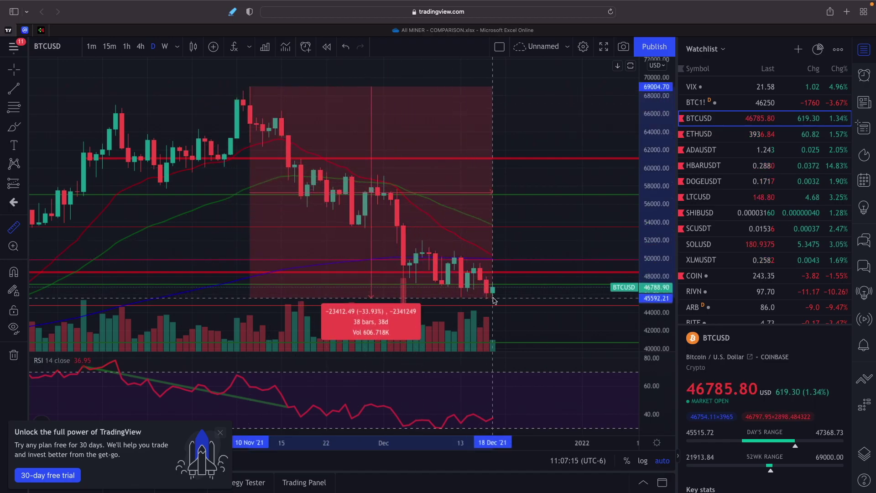
left_click(493, 301)
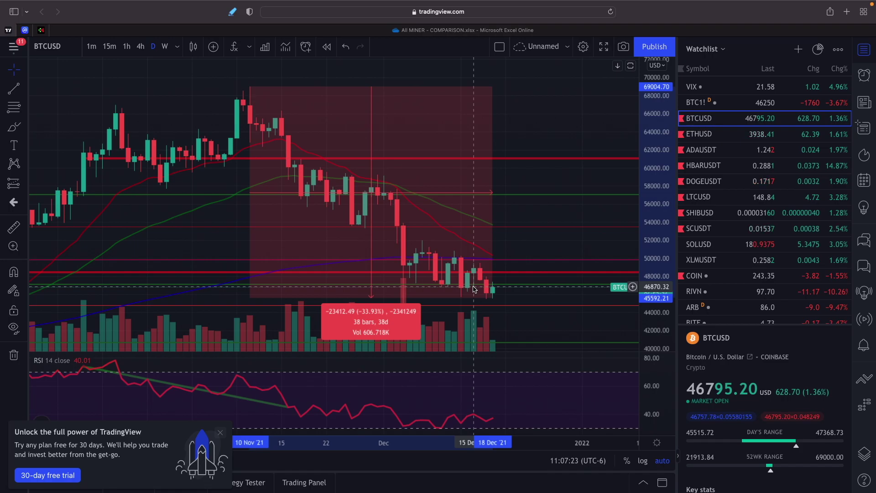
left_click(386, 235)
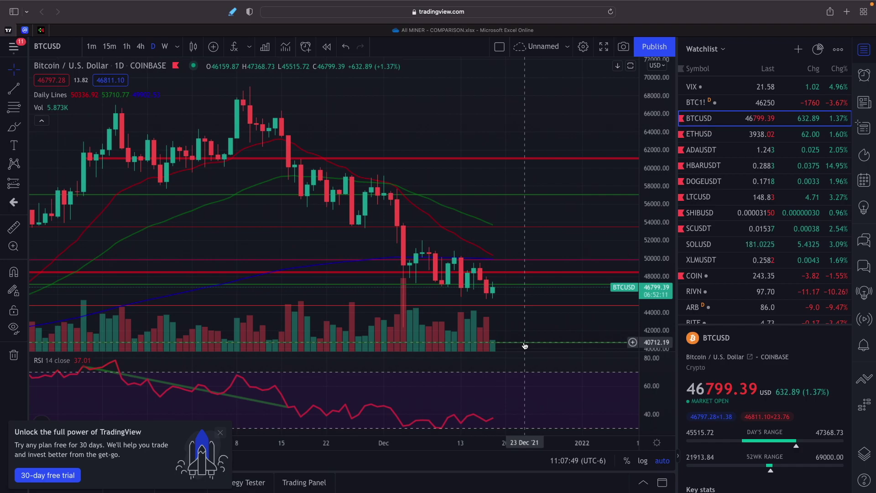
Step: On the ETHUSD daily chart, measure from the November high to 17 Dec (-23.91%, 37 bars)
left_click(736, 137)
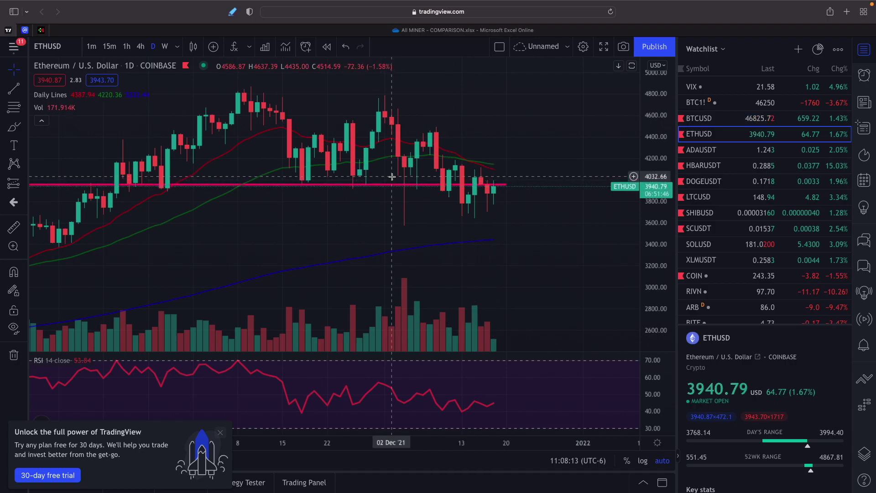
key("shift")
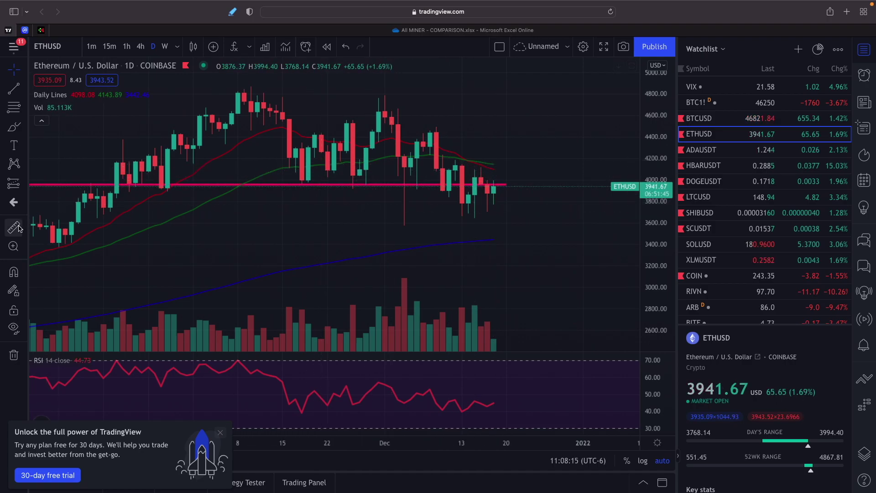
left_click(250, 87)
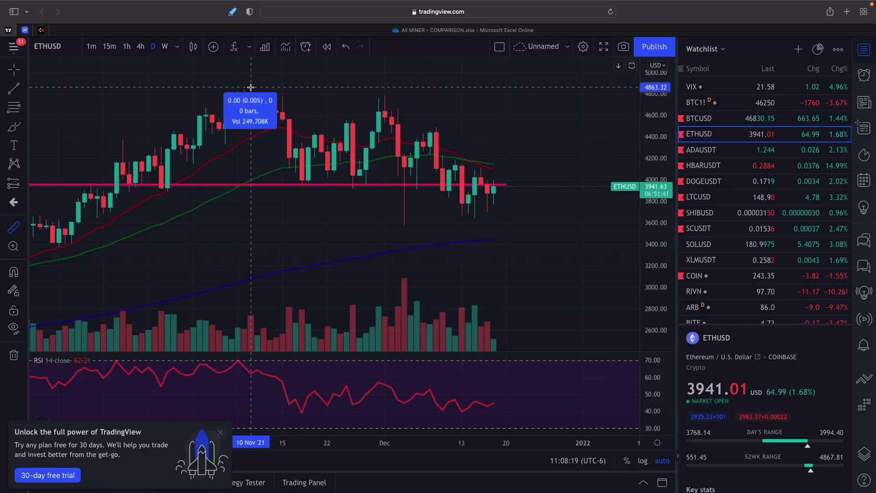
left_click(488, 212)
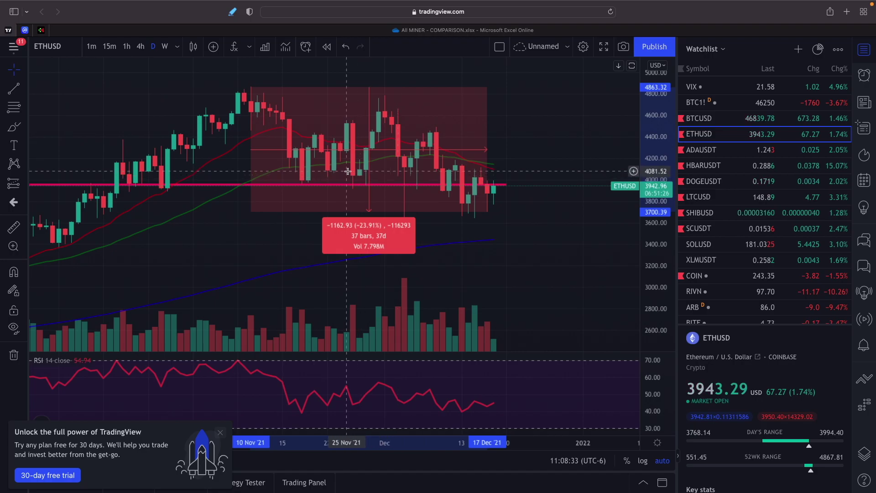
Step: In Webull's MINERS watchlist, view RIOT and then MIGI charts and quotes
key("ctrl+Right")
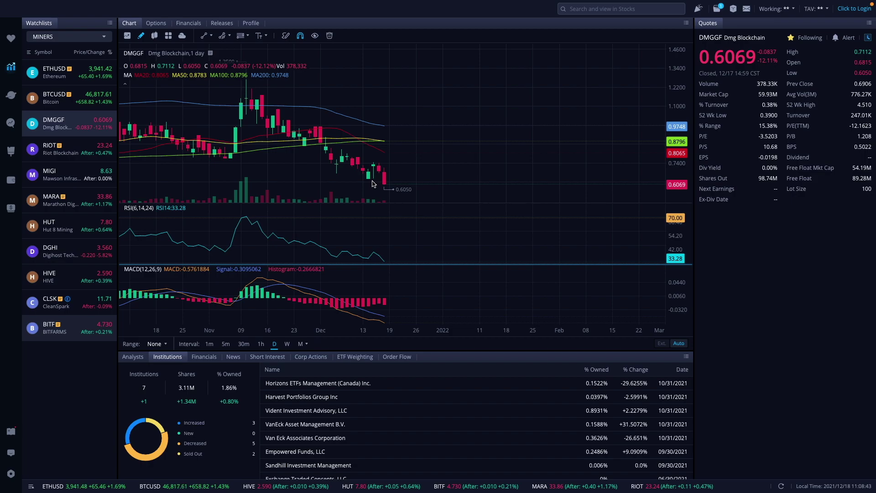
left_click(79, 159)
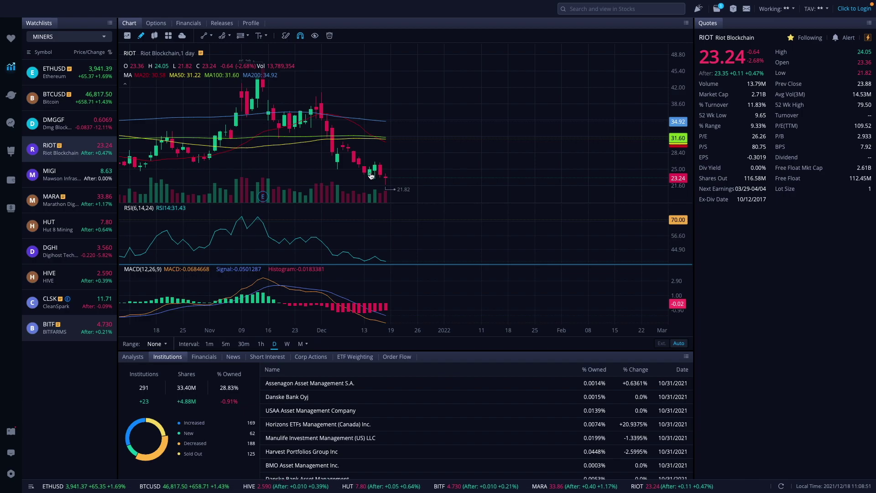
left_click(63, 183)
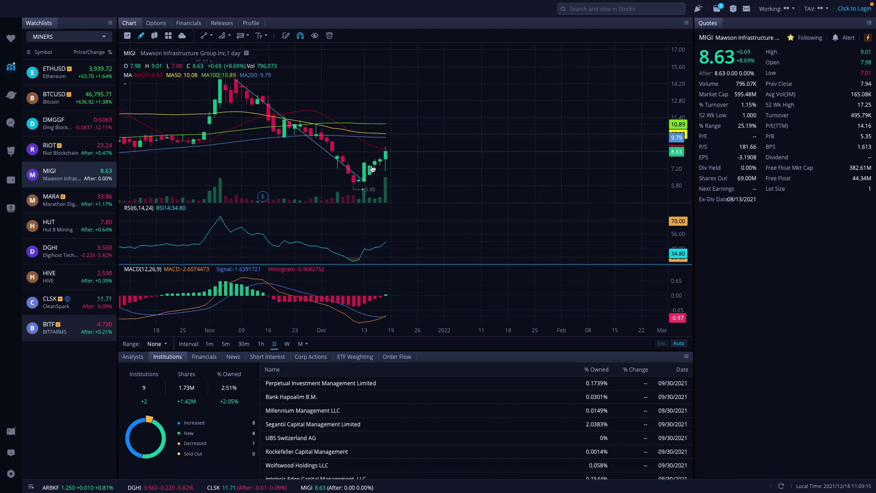
Step: View the MARA, HUT, DGHI, HIVE, CLSK and BITF charts and quotes in turn
left_click(69, 200)
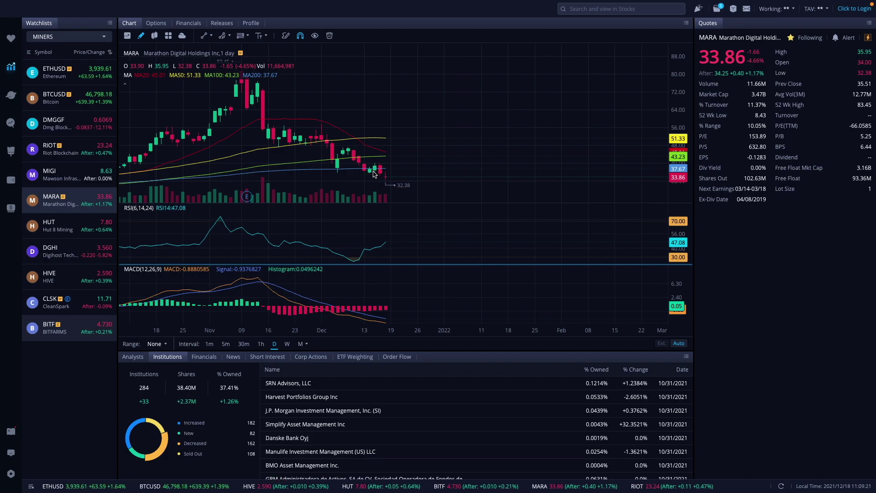
left_click(71, 232)
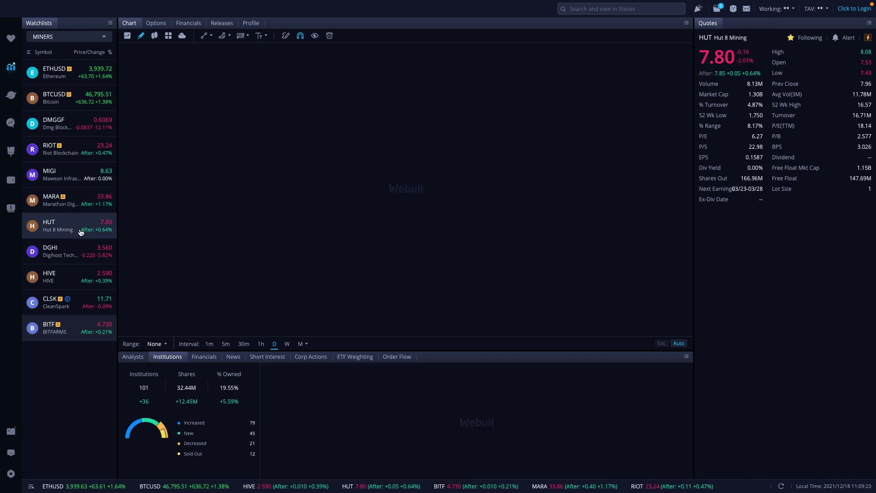
left_click(71, 255)
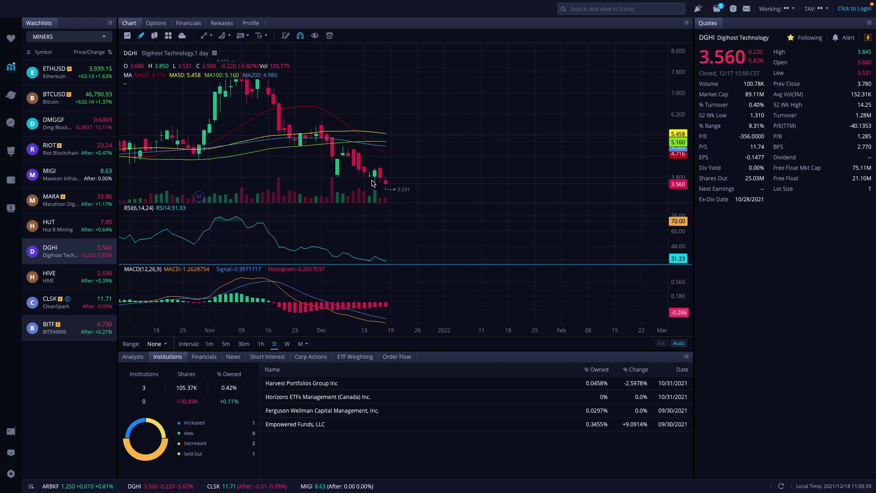
left_click(81, 280)
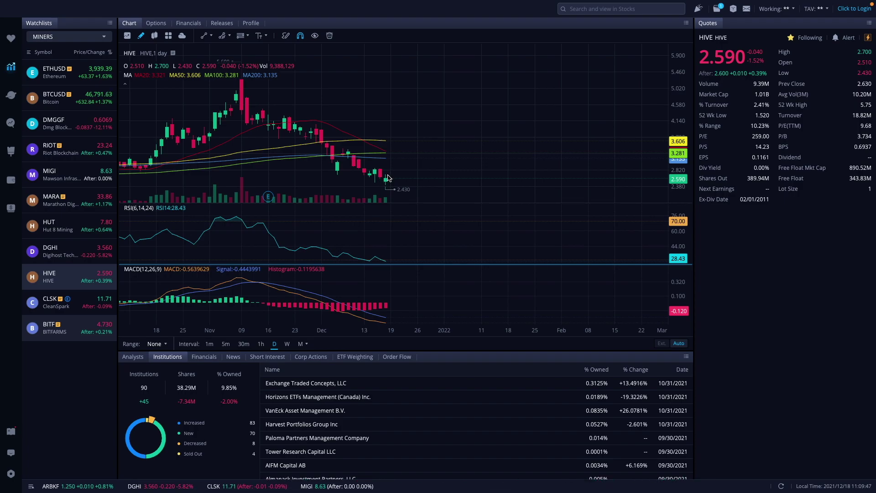
left_click(81, 314)
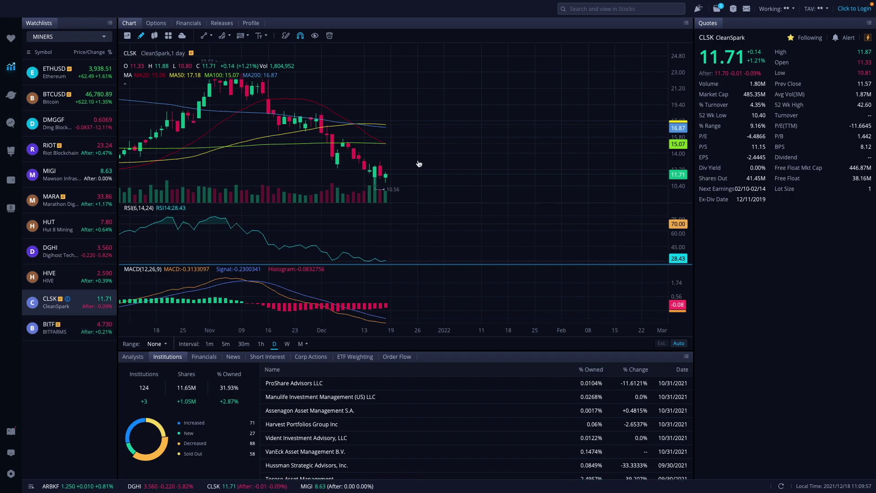
left_click(75, 332)
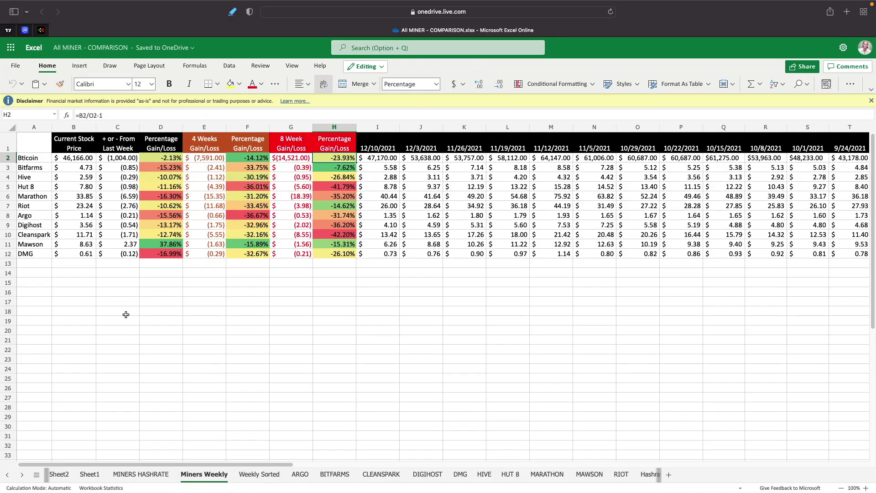
left_click(865, 488)
left_click(865, 488)
left_click(866, 488)
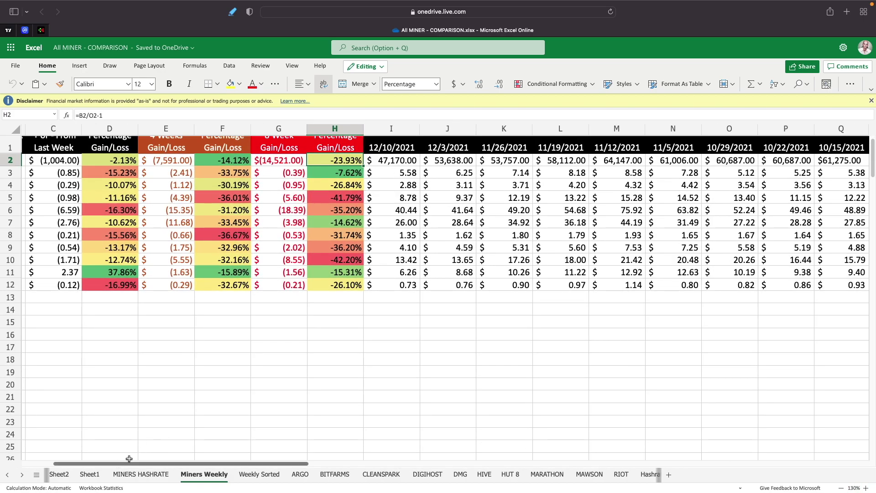
scroll(118, 335, "left", 5)
scroll(118, 335, "up", 1)
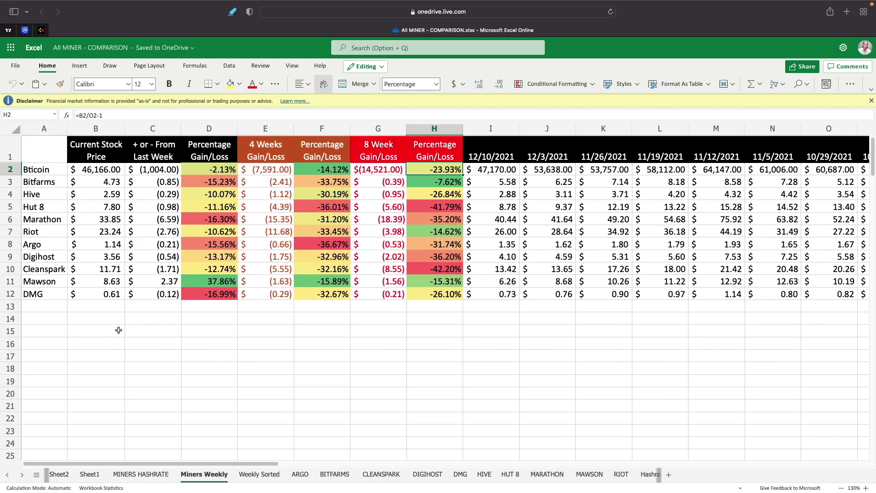
left_click_drag(100, 170, 101, 292)
left_click(102, 182)
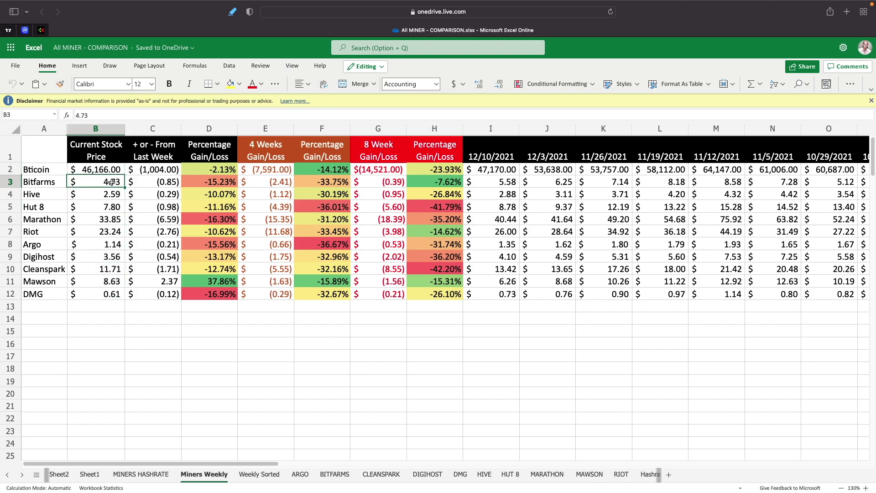
left_click(109, 170)
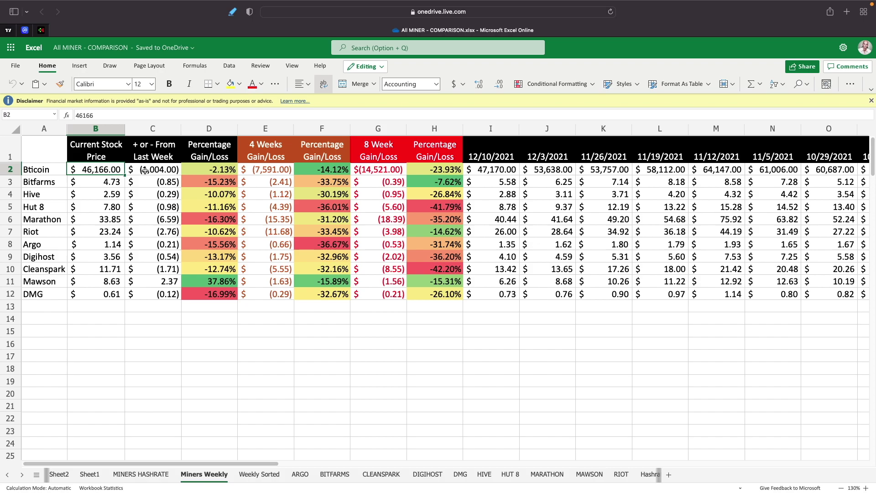
left_click(151, 170)
left_click(205, 168)
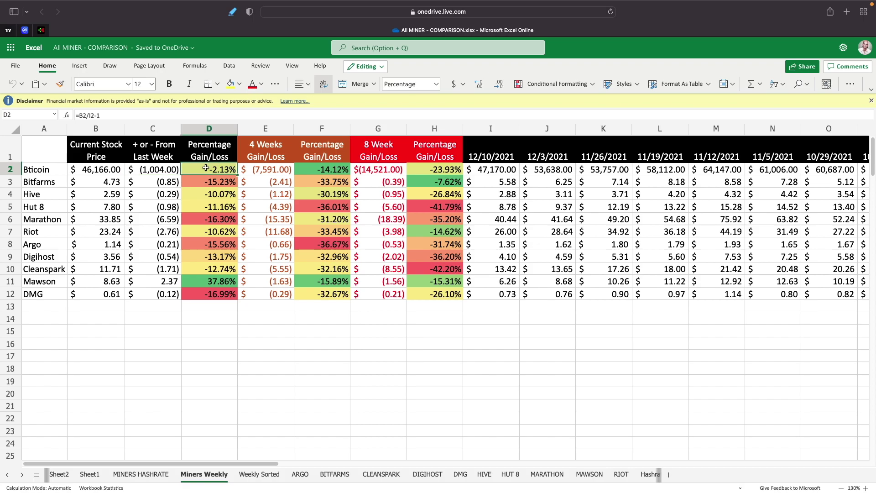
left_click(108, 187)
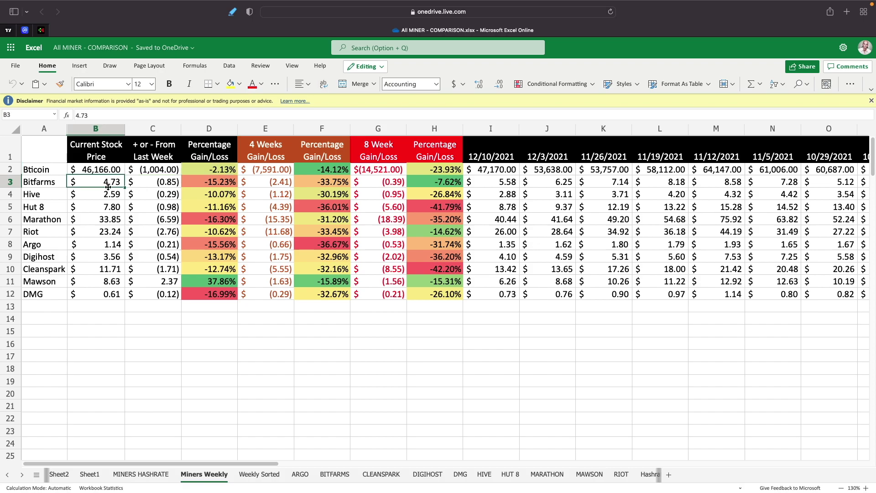
left_click(151, 183)
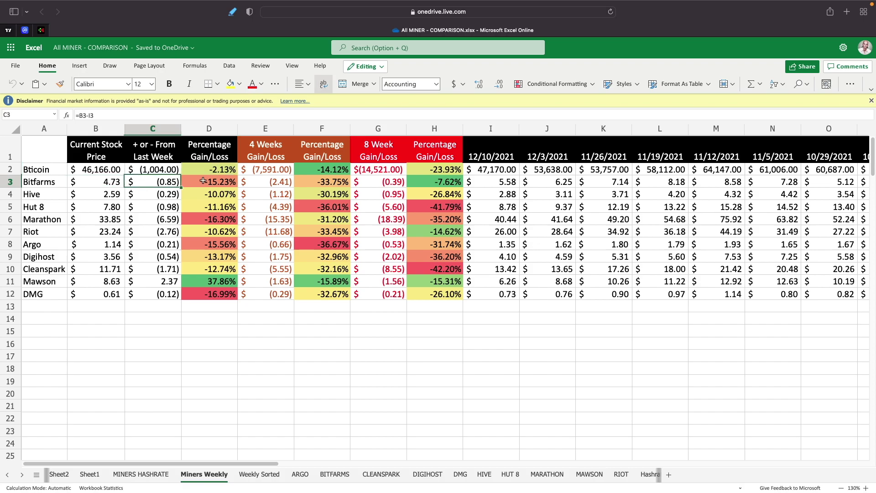
left_click(204, 181)
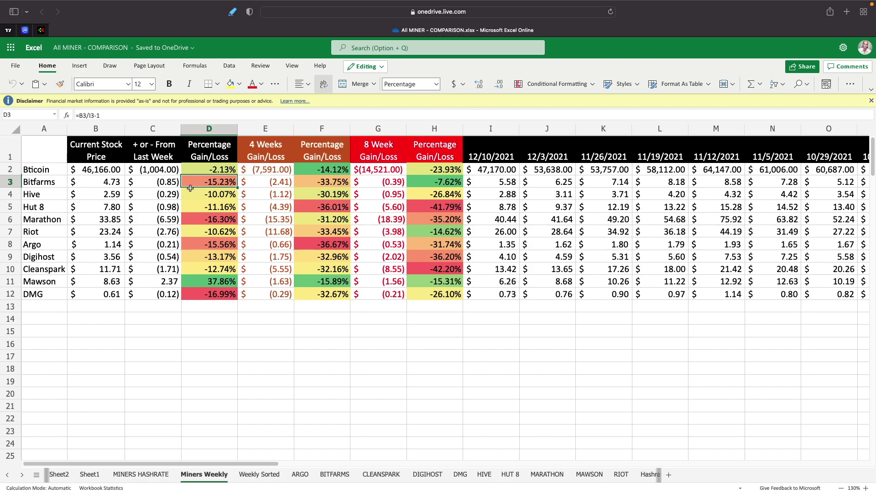
left_click(111, 197)
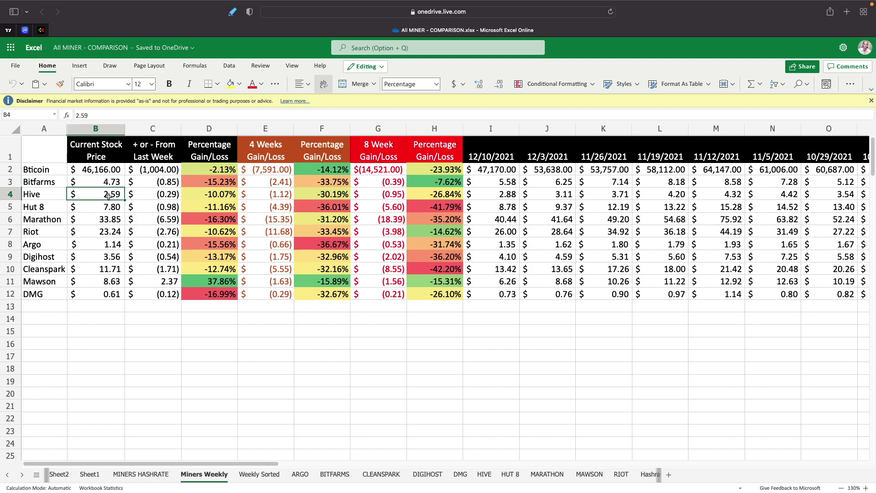
left_click(150, 197)
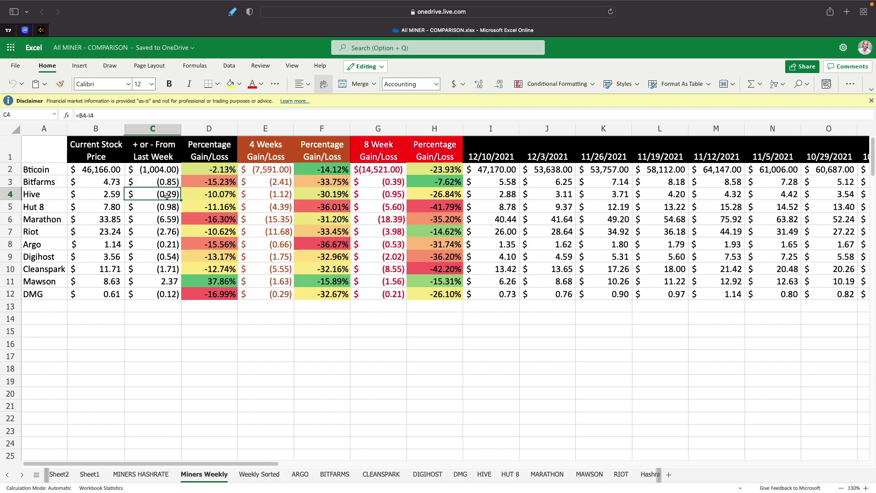
left_click(200, 194)
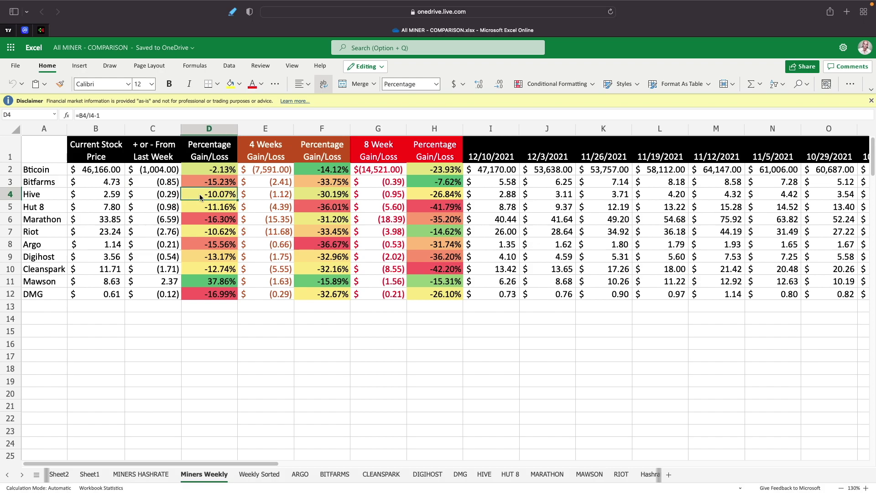
left_click(111, 209)
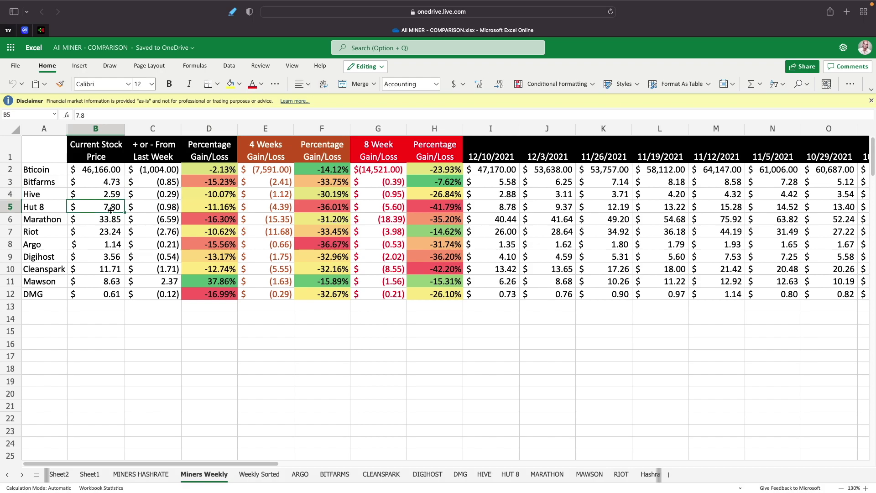
left_click(163, 208)
left_click(196, 207)
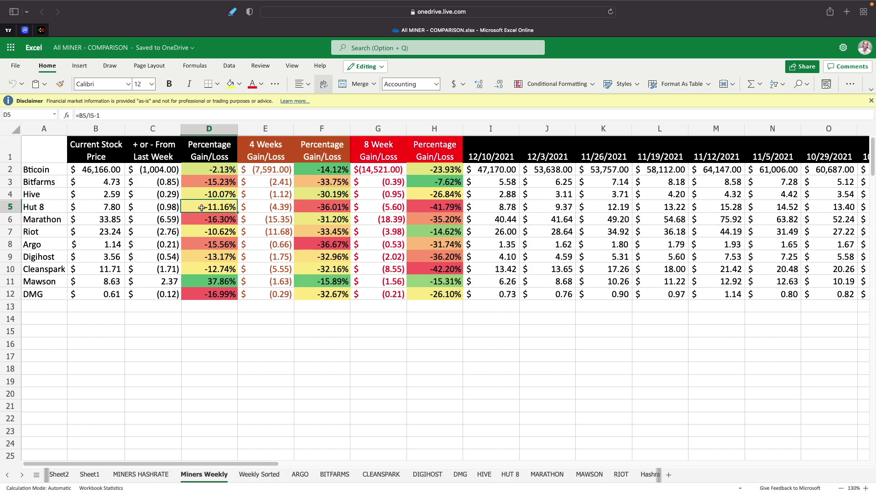
left_click(100, 220)
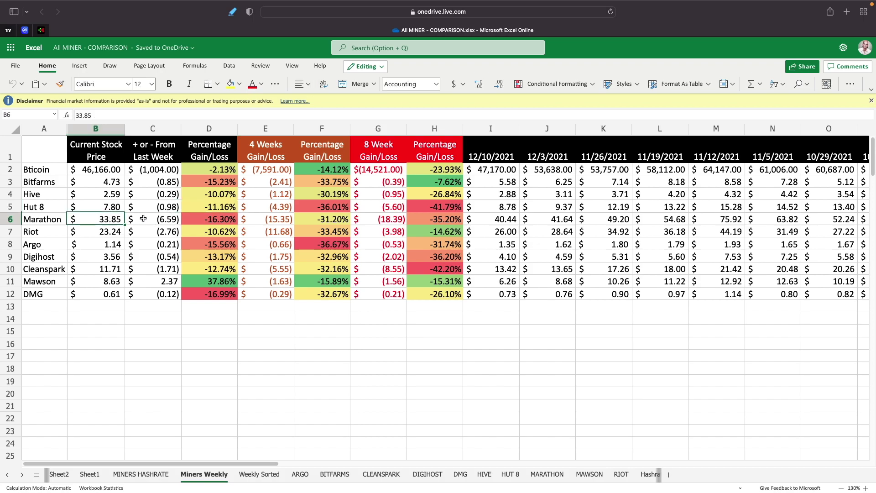
left_click(157, 220)
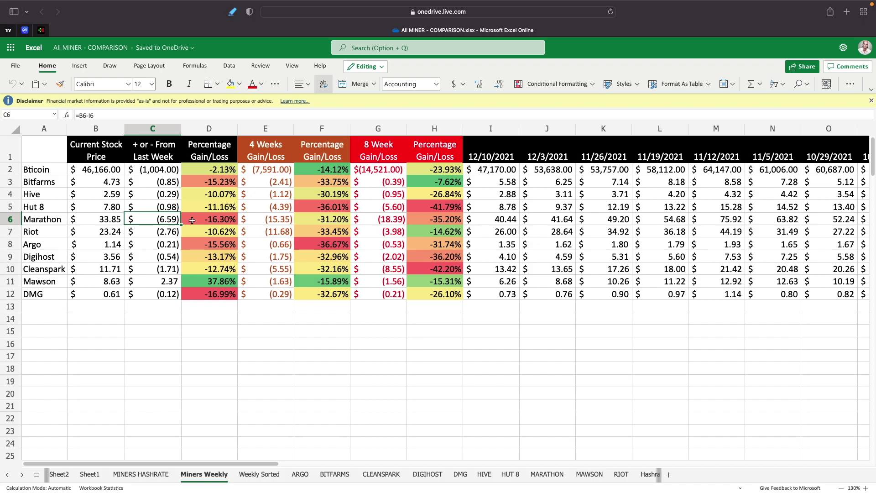
left_click(203, 219)
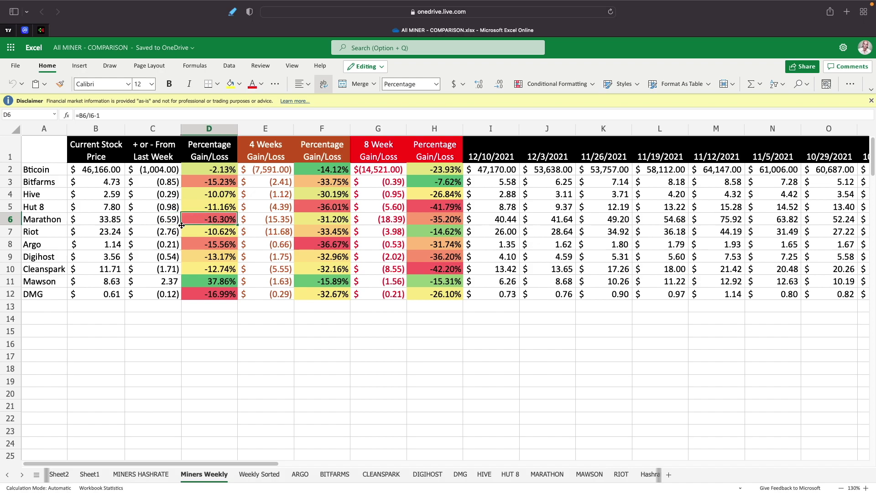
left_click(108, 231)
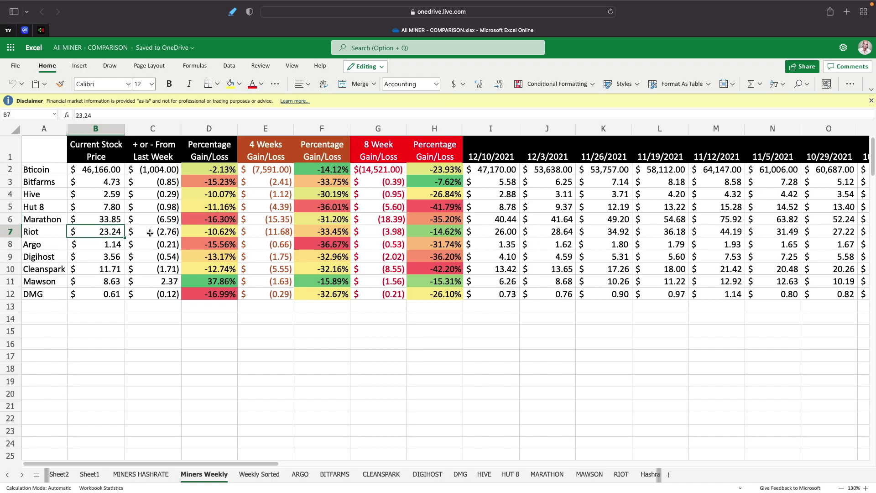
left_click(149, 232)
left_click(191, 231)
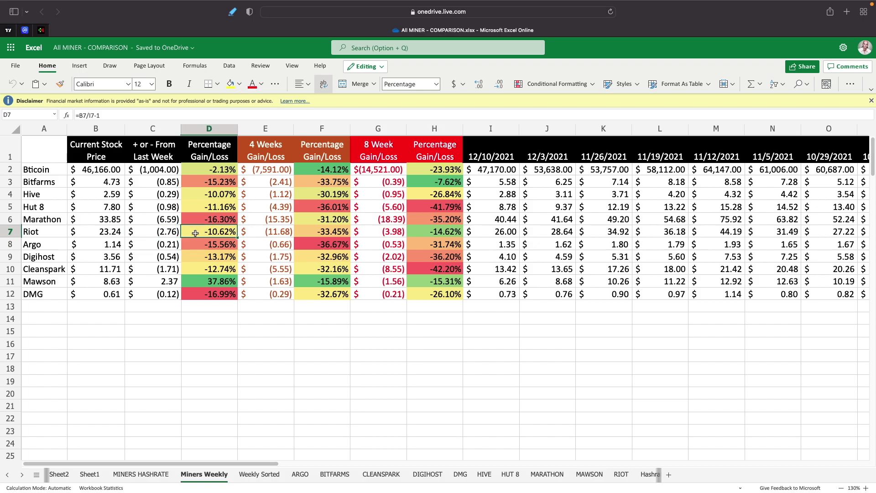
left_click(119, 245)
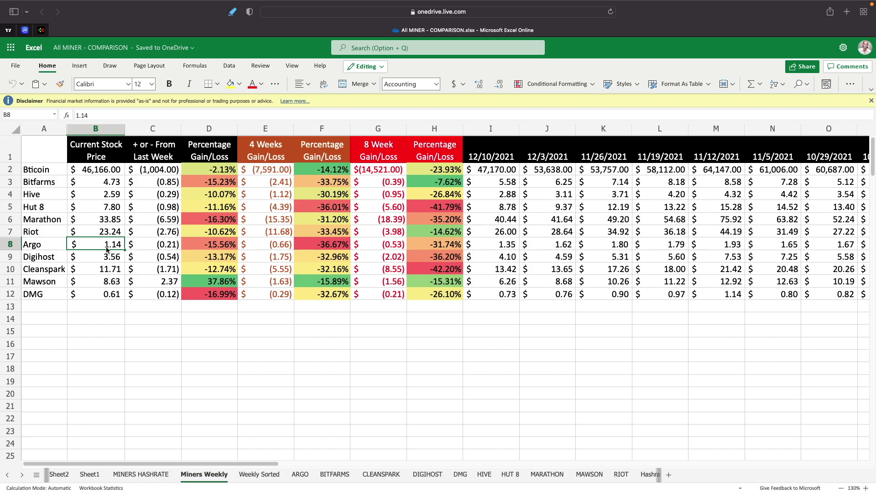
left_click(165, 245)
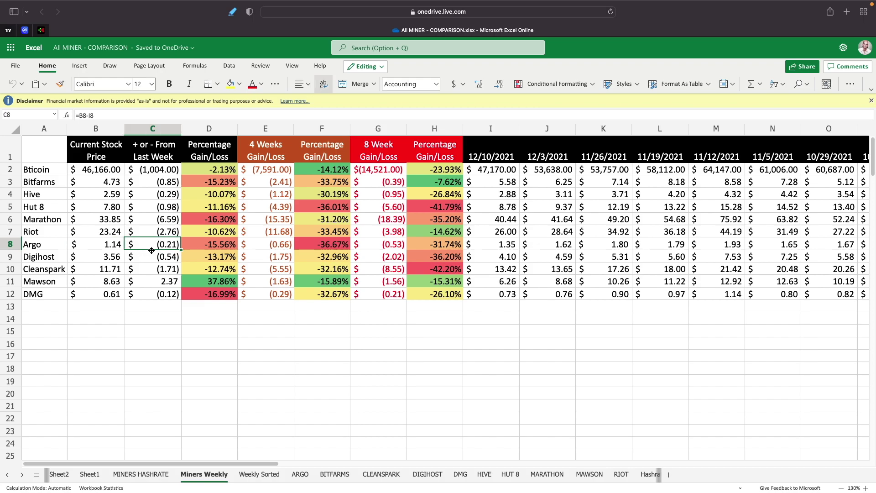
left_click(203, 246)
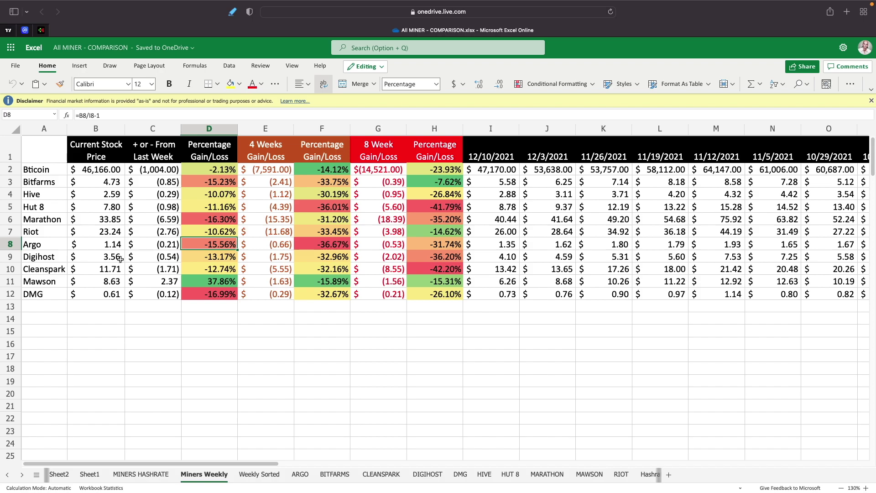
left_click(105, 257)
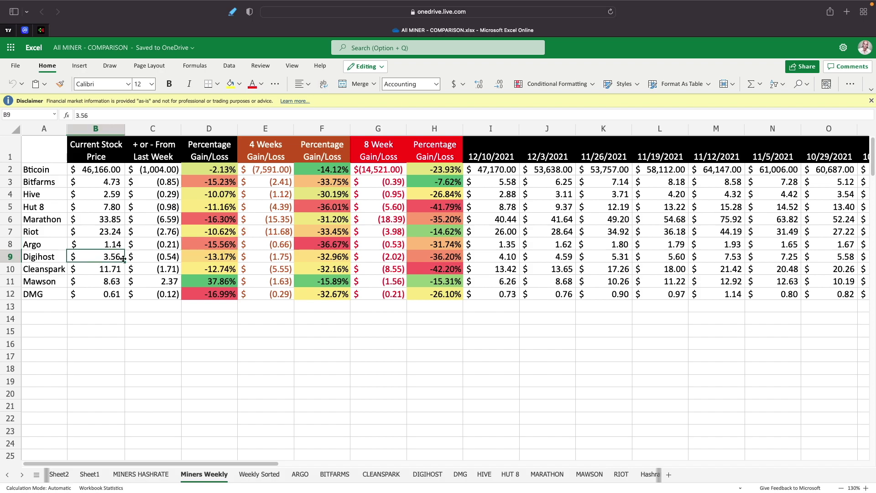
left_click(149, 257)
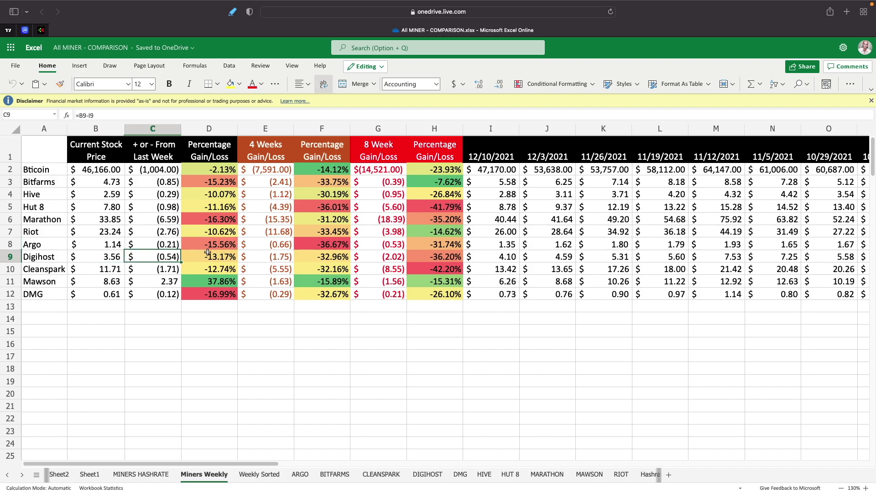
left_click(207, 259)
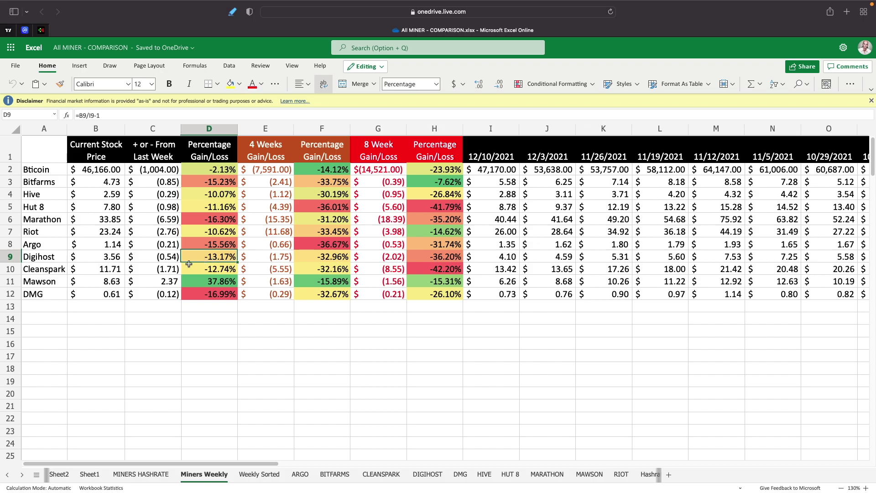
left_click(112, 270)
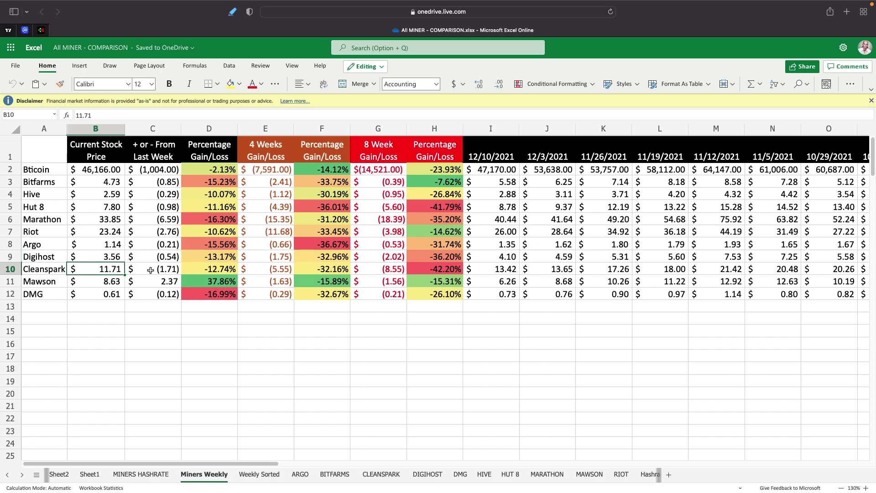
left_click(157, 274)
left_click(206, 270)
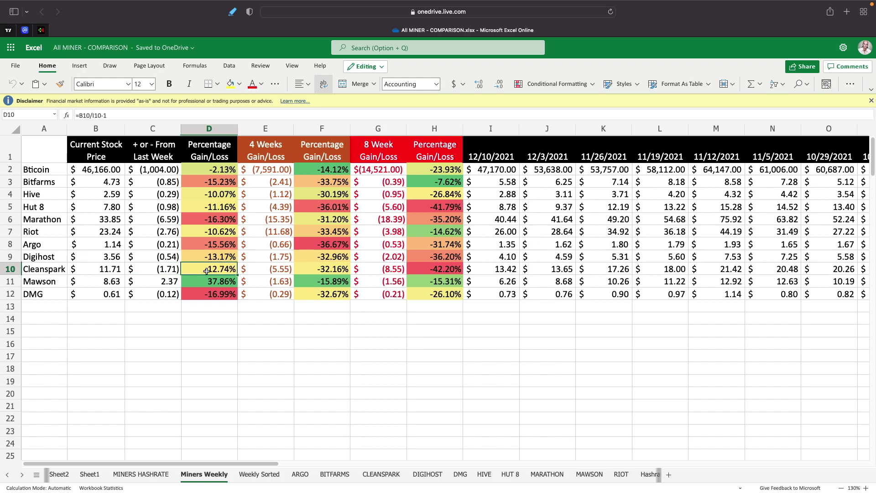
left_click(106, 285)
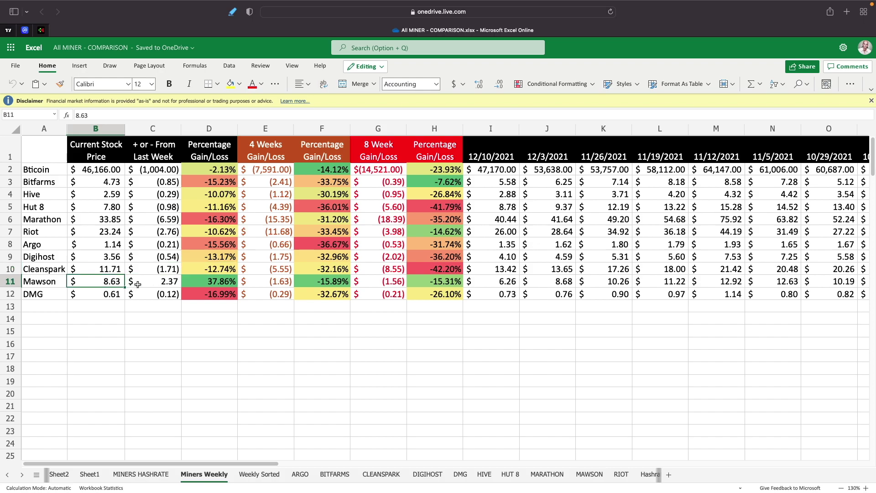
left_click(156, 285)
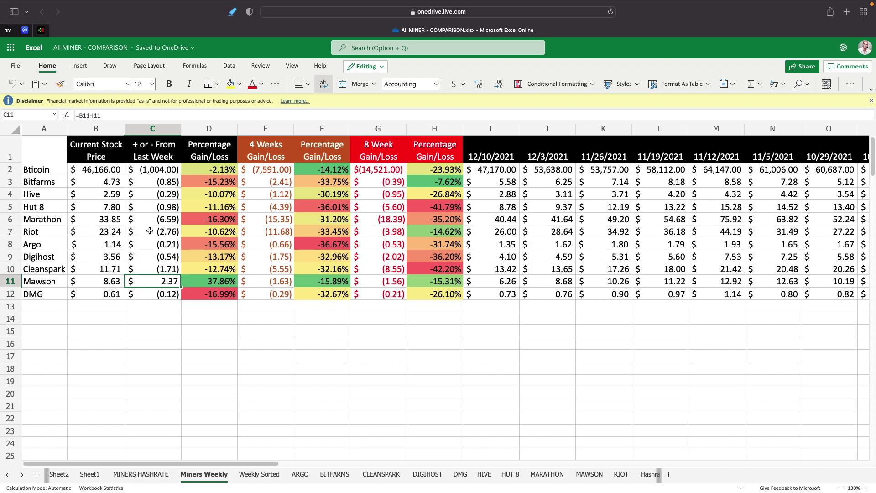
left_click(194, 283)
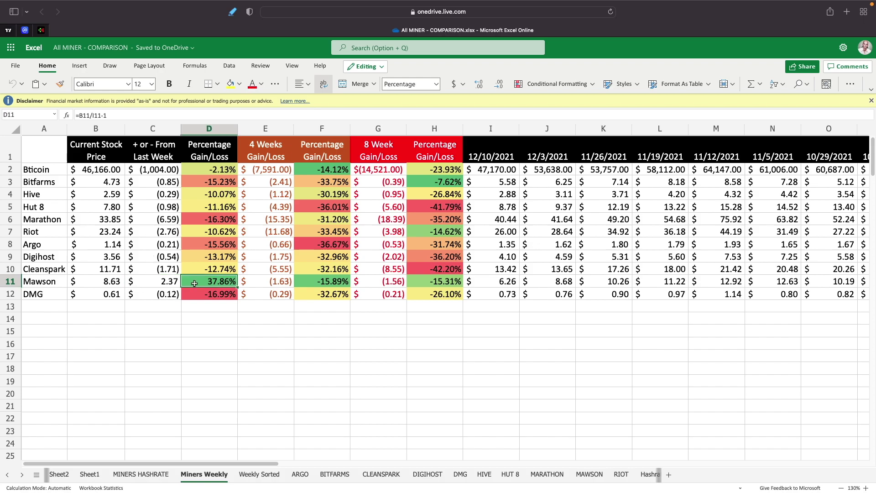
left_click(105, 295)
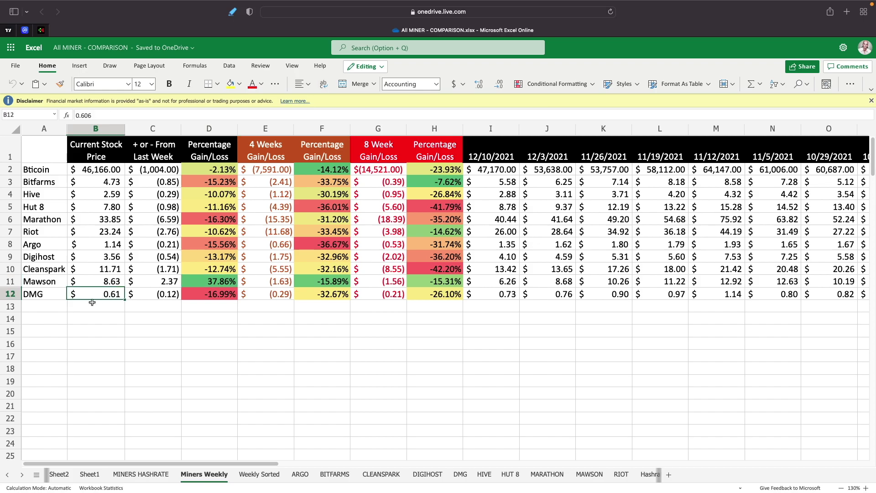
left_click(150, 296)
left_click(214, 295)
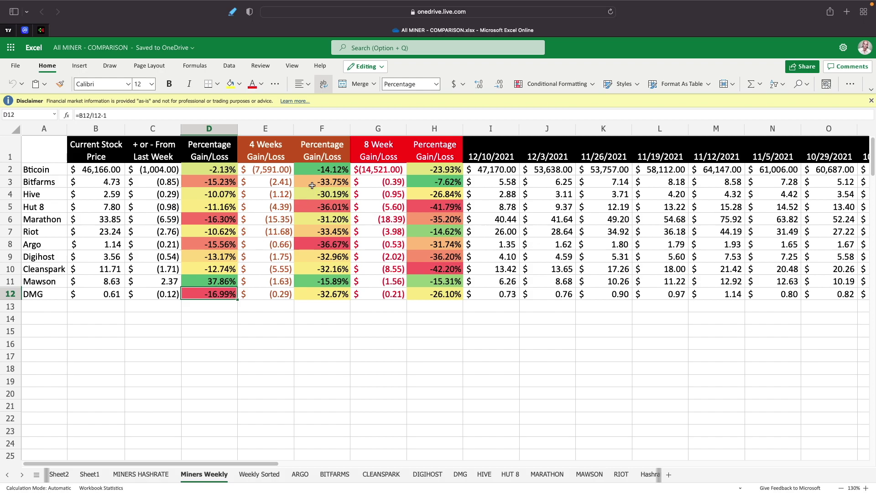
left_click(335, 171)
left_click(335, 182)
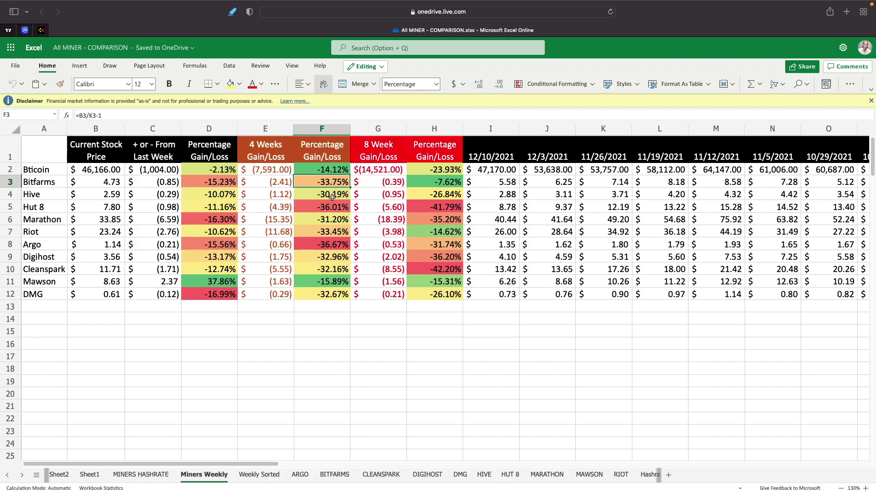
left_click(334, 196)
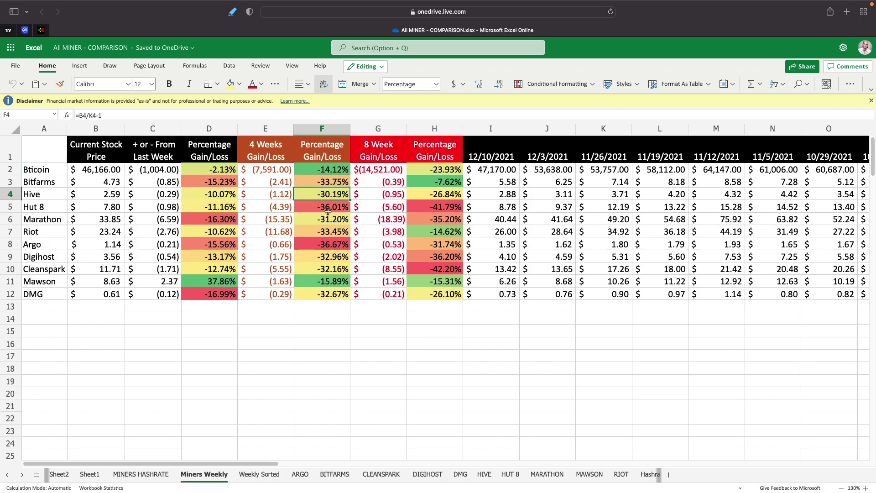
left_click(332, 208)
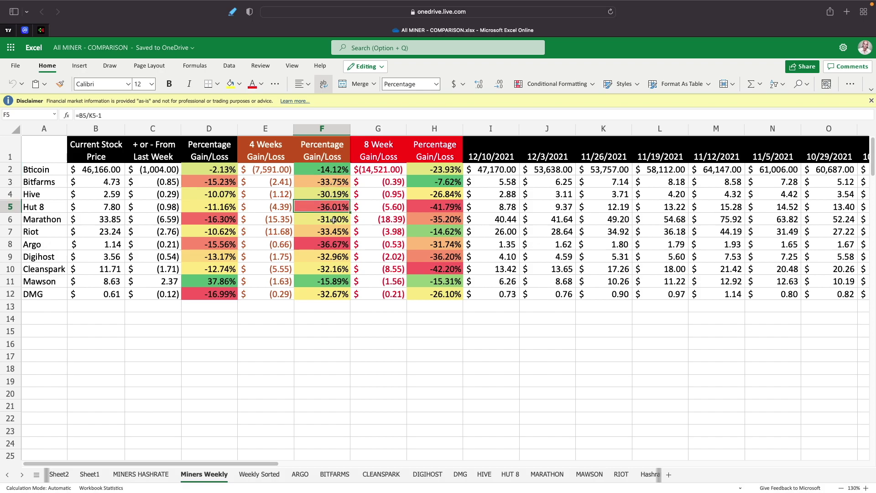
left_click(337, 222)
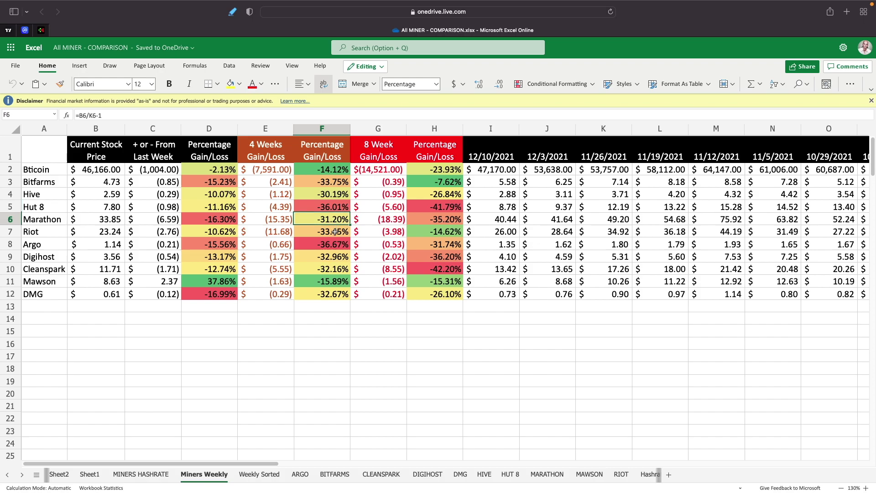
left_click(336, 231)
left_click(336, 246)
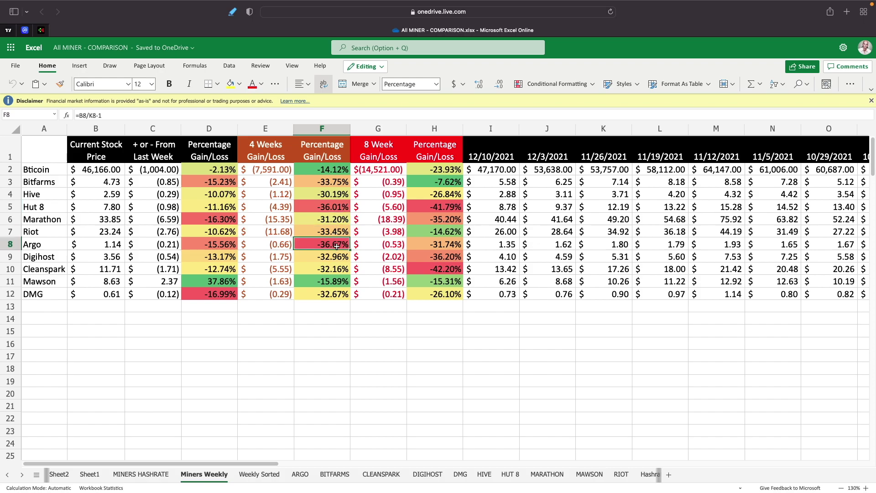
left_click(337, 258)
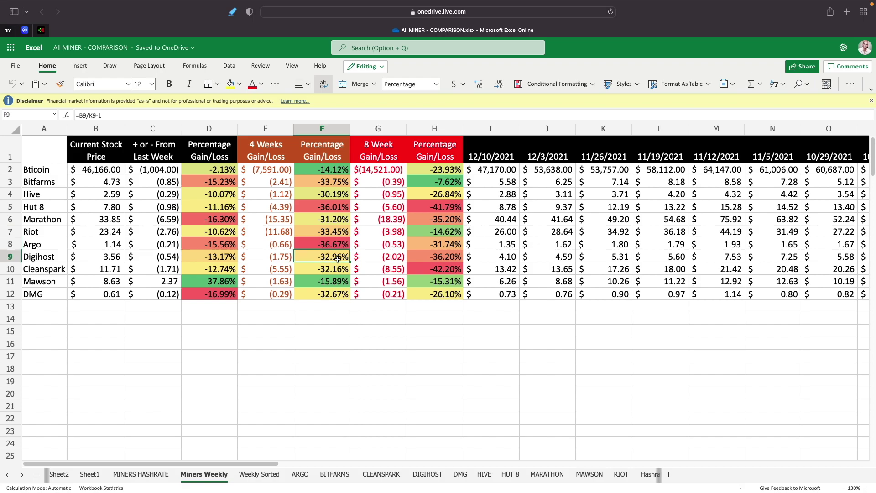
left_click(335, 268)
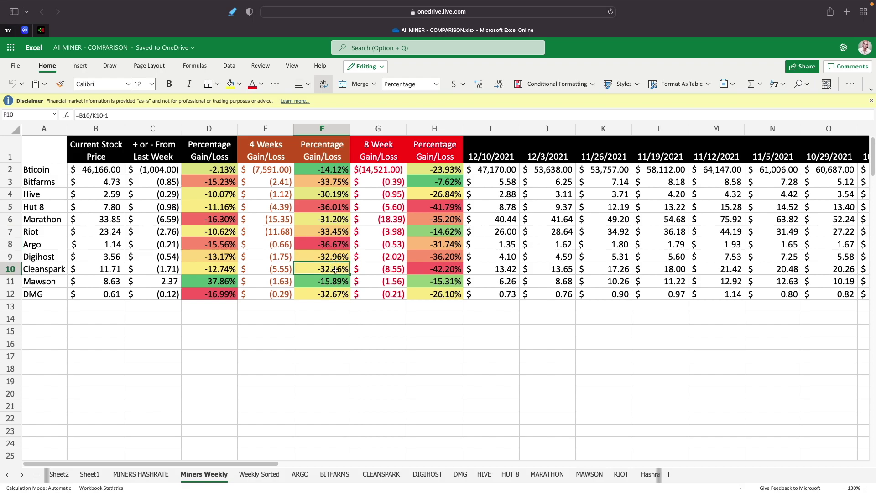
left_click(336, 283)
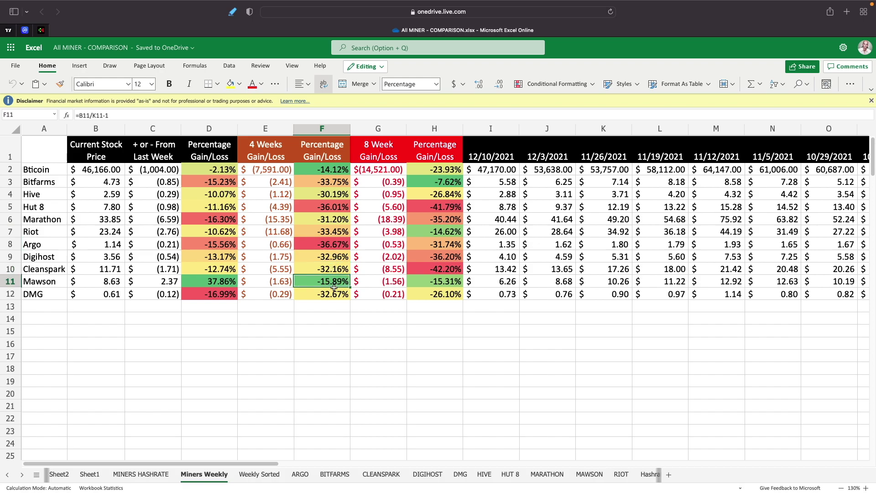
left_click(333, 297)
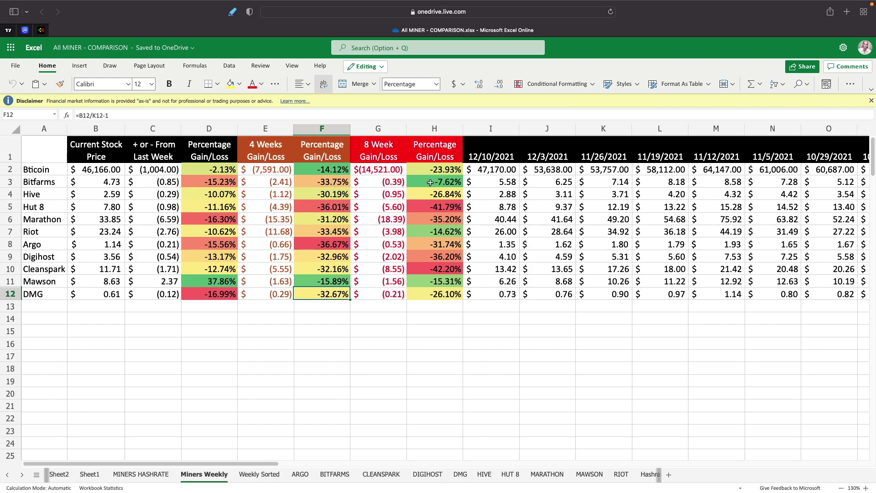
left_click(446, 171)
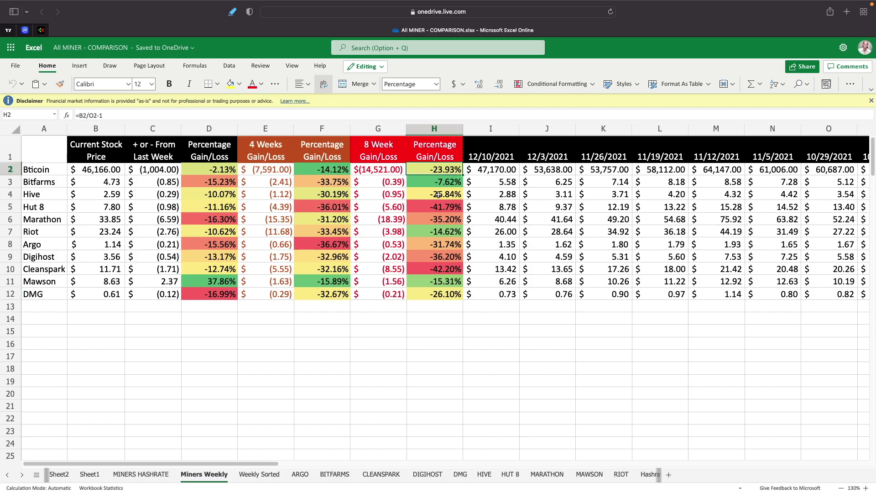
left_click(447, 184)
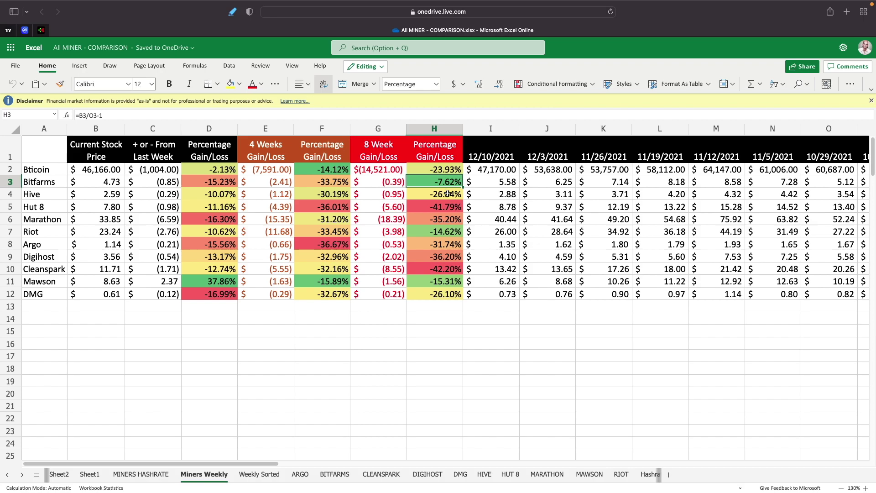
left_click(450, 196)
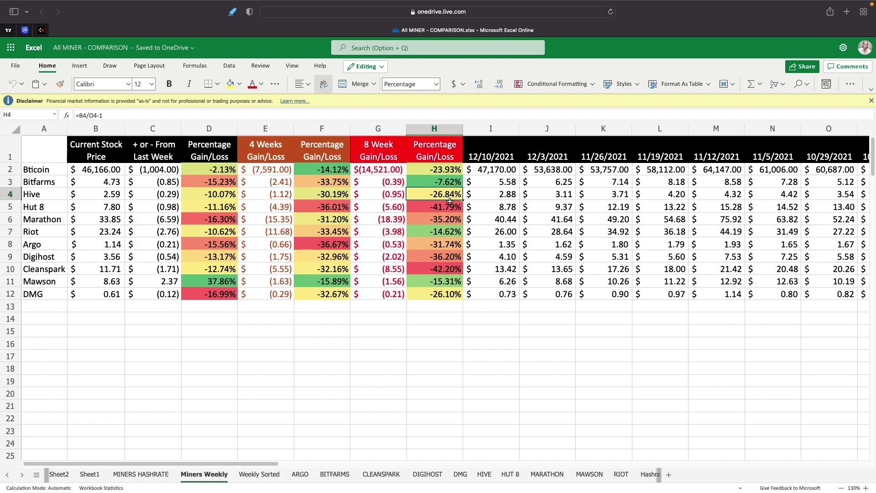
left_click(450, 213)
left_click(448, 222)
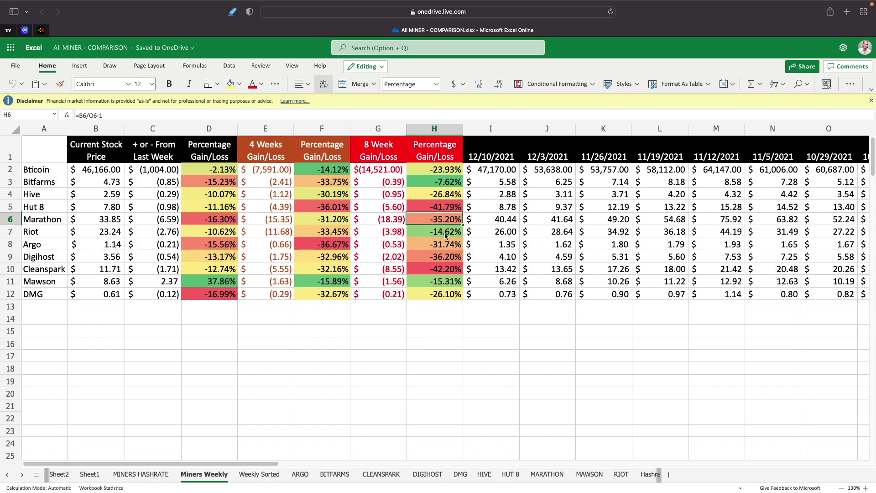
left_click(445, 233)
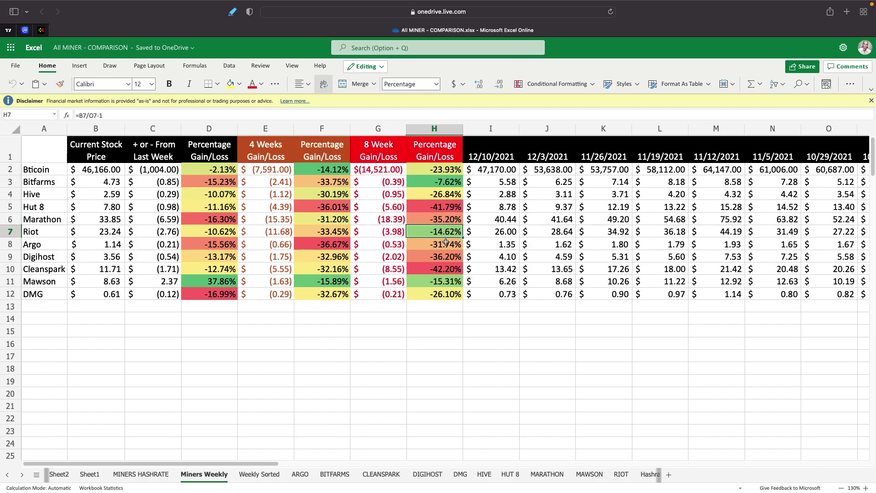
left_click(445, 246)
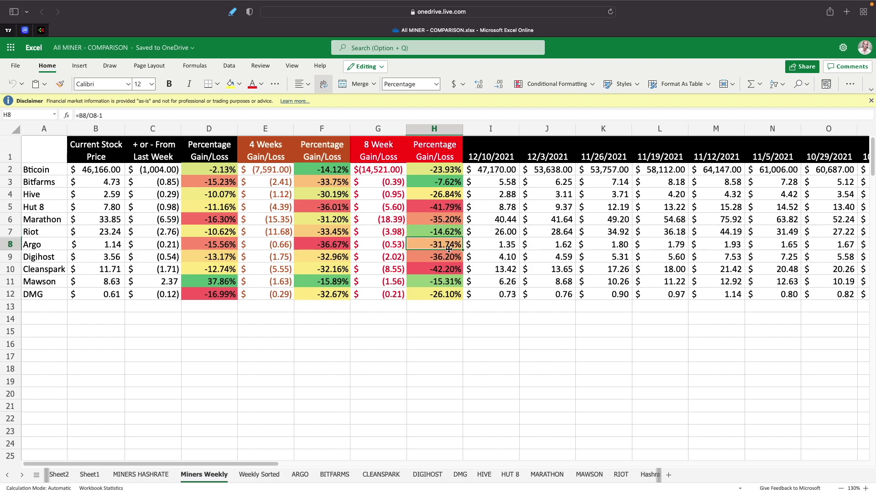
left_click(448, 258)
left_click(448, 271)
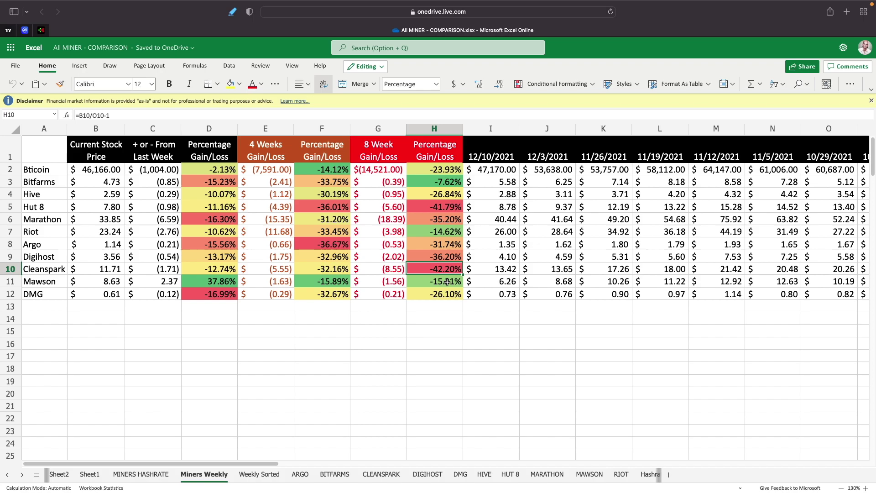
left_click(447, 282)
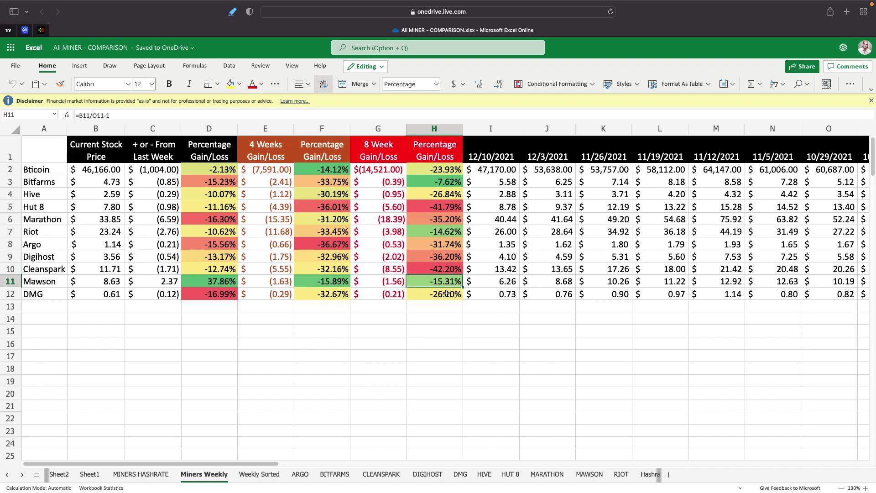
left_click(446, 296)
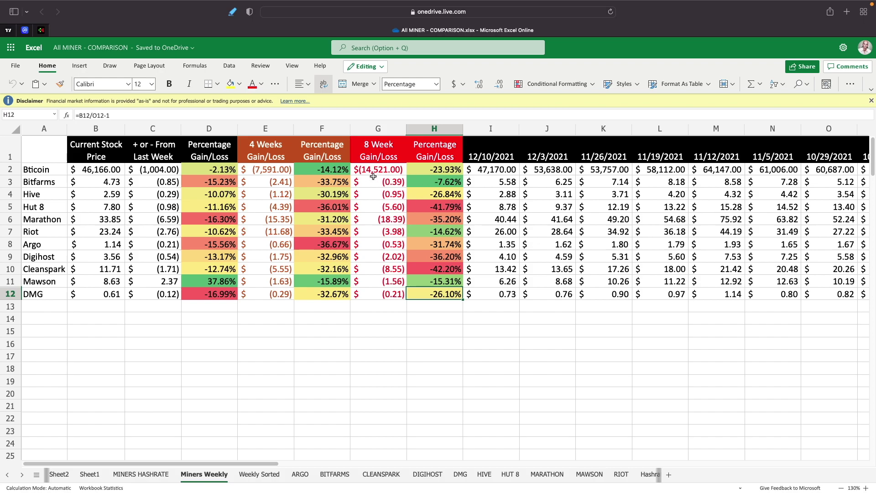
left_click(430, 169)
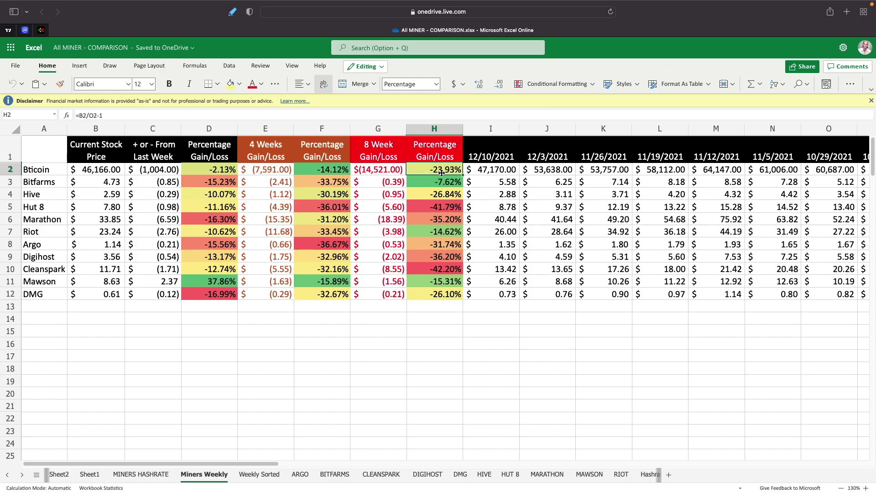
left_click(440, 210)
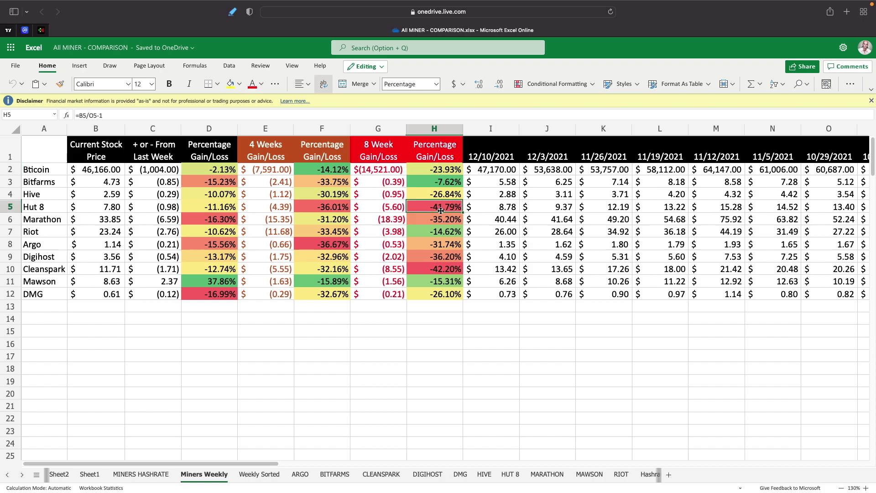
left_click(441, 271)
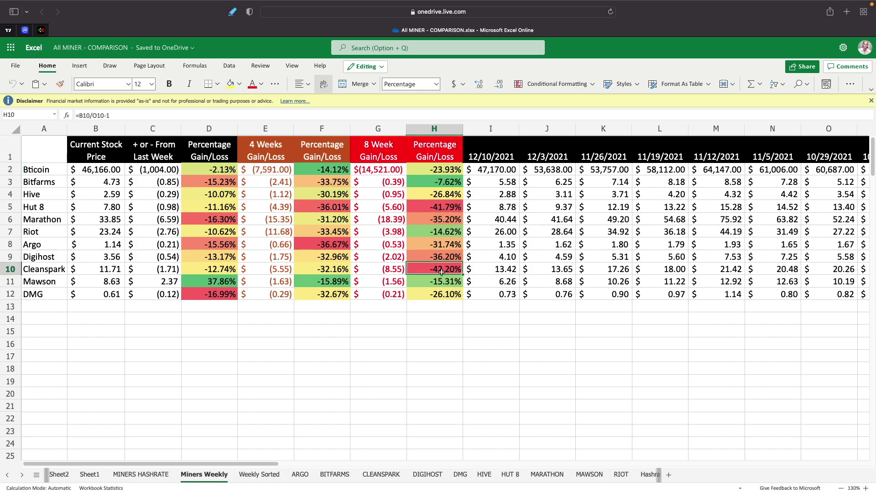
left_click(441, 223)
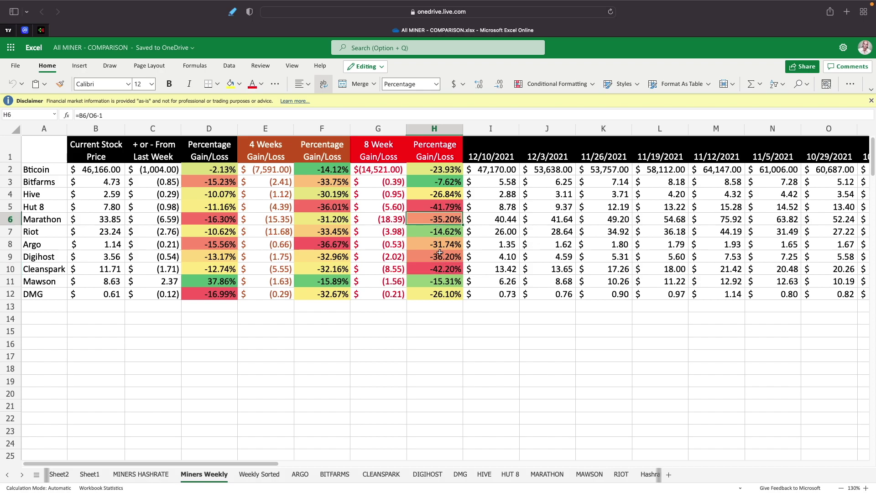
left_click(441, 257)
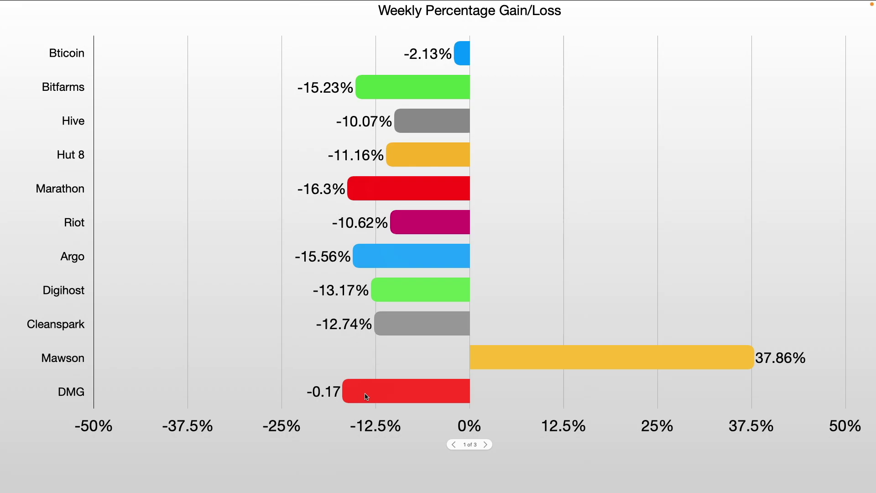
Step: Select the Weekly Percentage Gain/Loss bar chart in Keynote
left_click(391, 387)
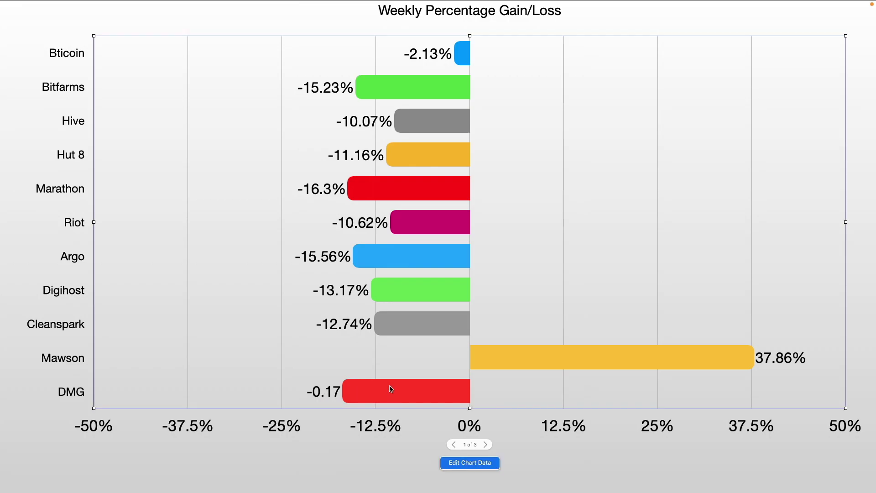
left_click(468, 465)
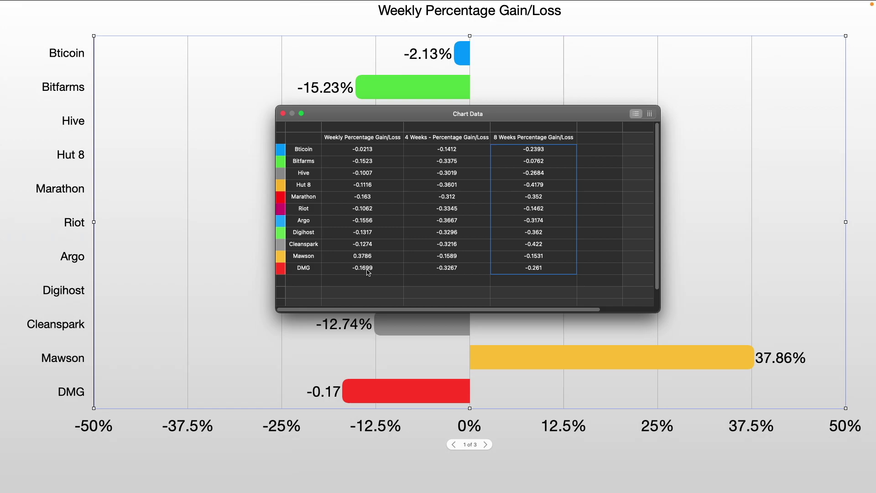
left_click(282, 113)
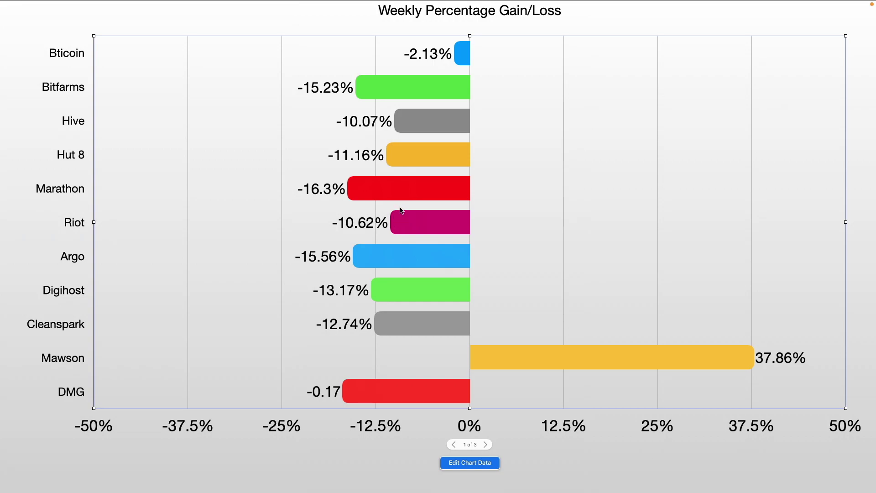
Step: Switch the chart to data set 2 of 3, the 4-week gain/loss
left_click(487, 444)
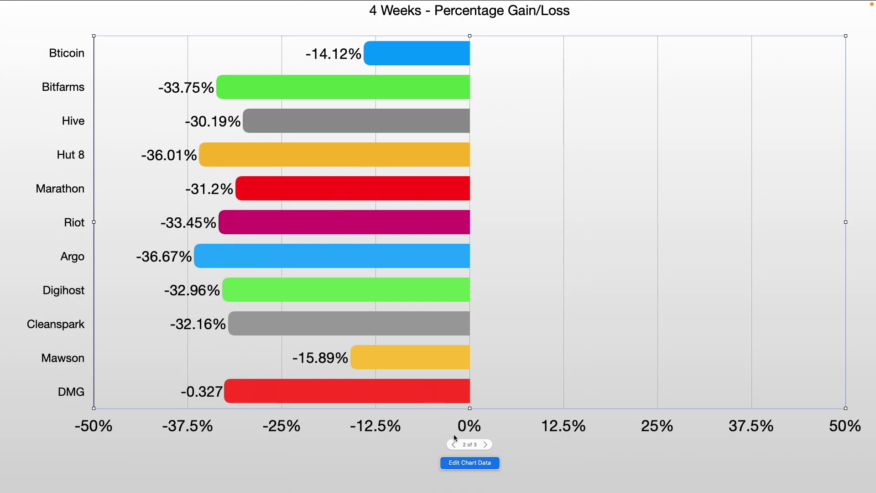
Step: Switch the chart to data set 3 of 3, the 8-week gain/loss
left_click(485, 445)
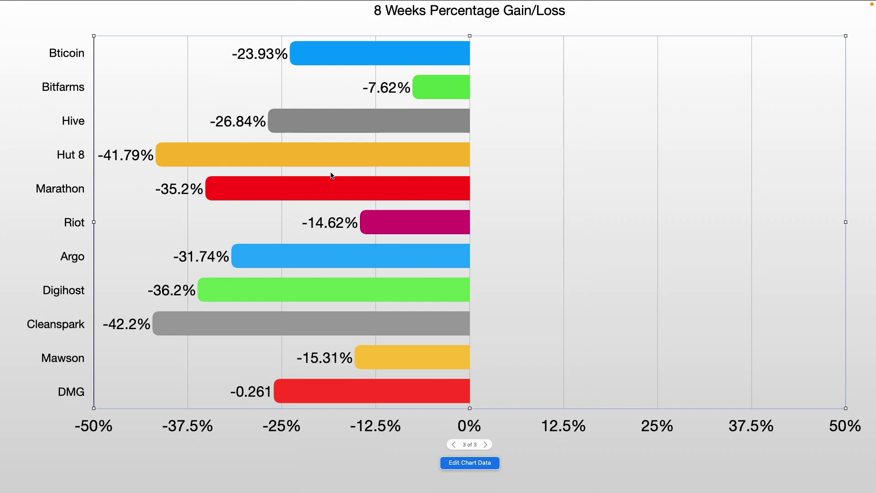